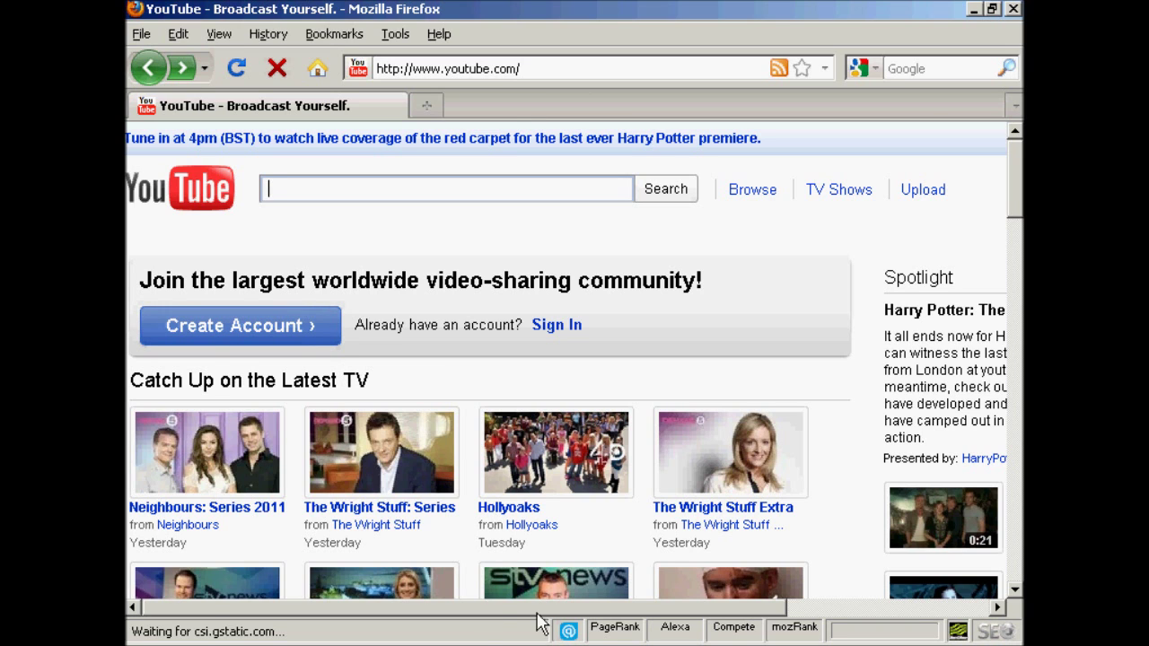
Begin creating a YouTube account, enter the e-mail address, and confirm the chosen username is available
left_click_drag(538, 613, 705, 619)
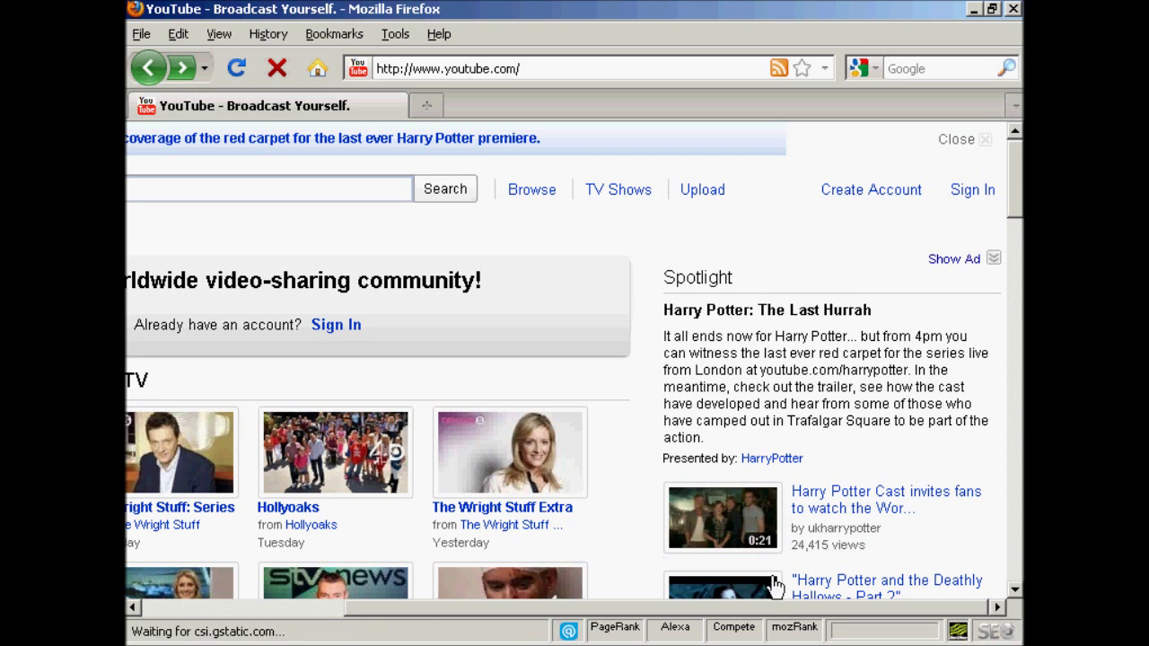
left_click_drag(557, 611, 401, 610)
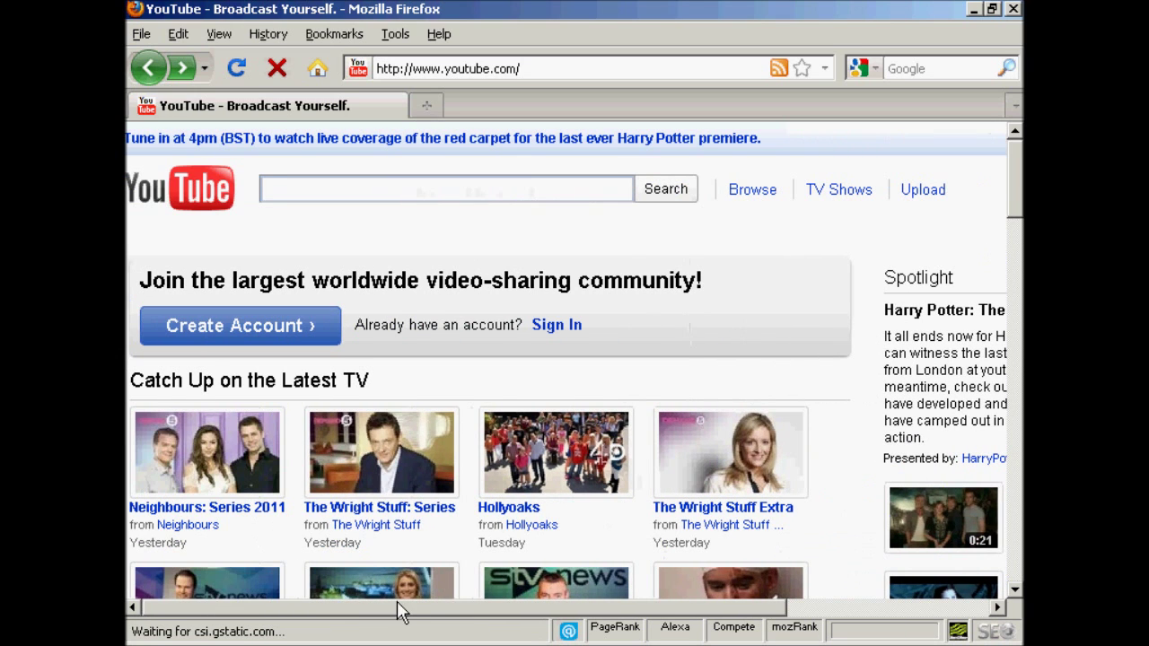
left_click(258, 331)
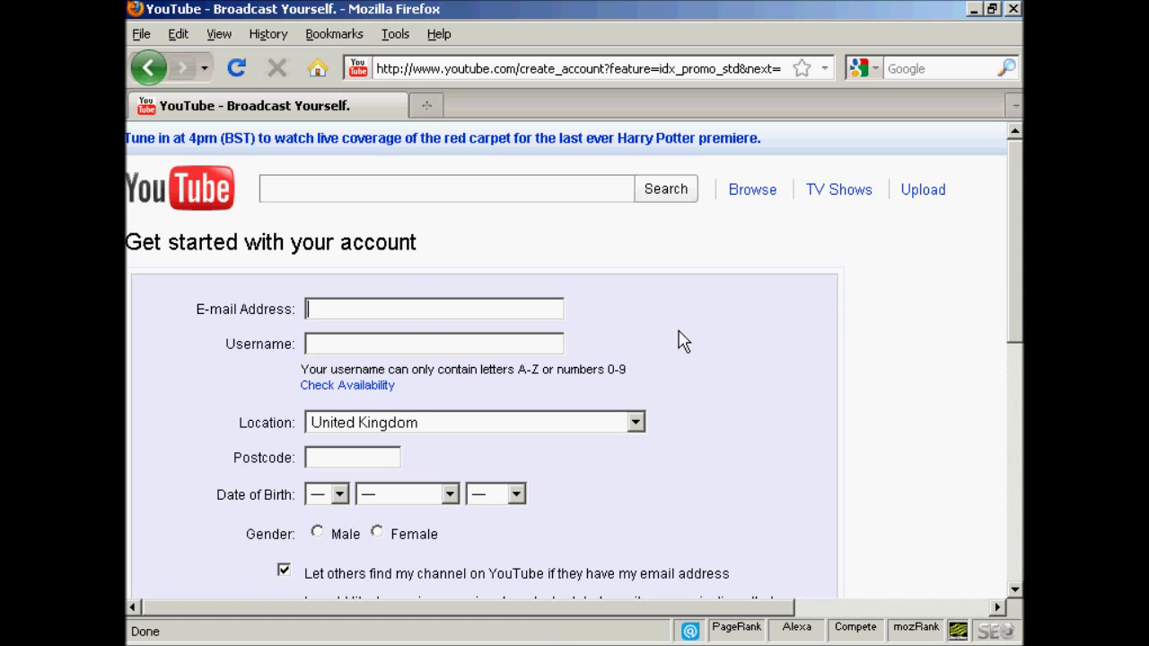
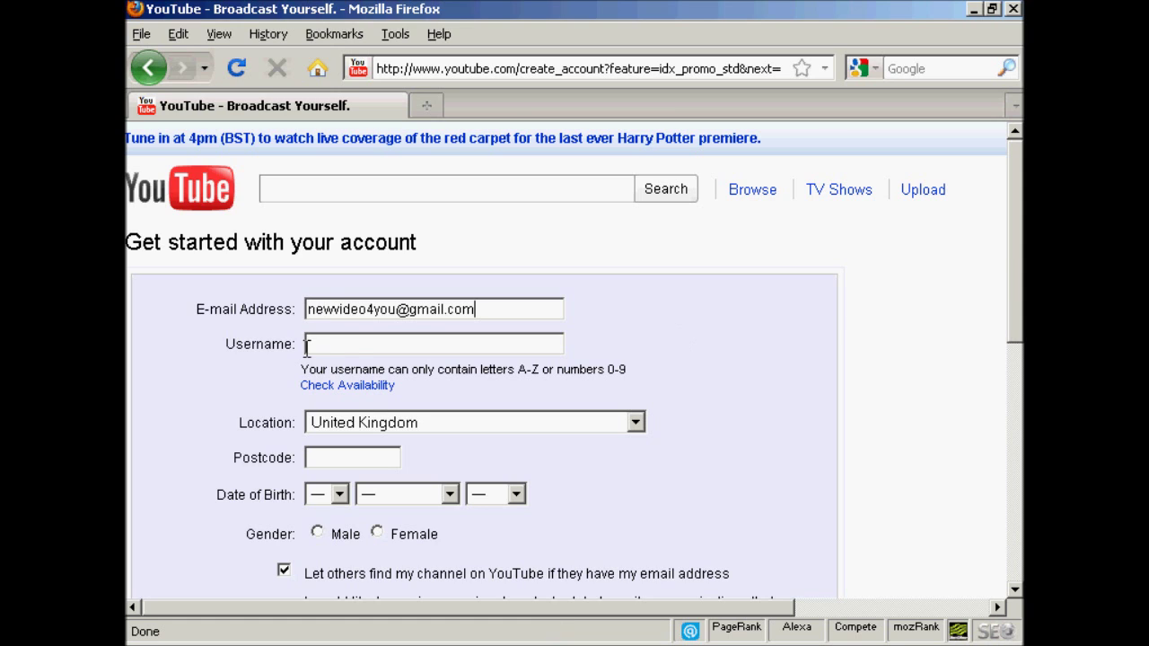
left_click(363, 344)
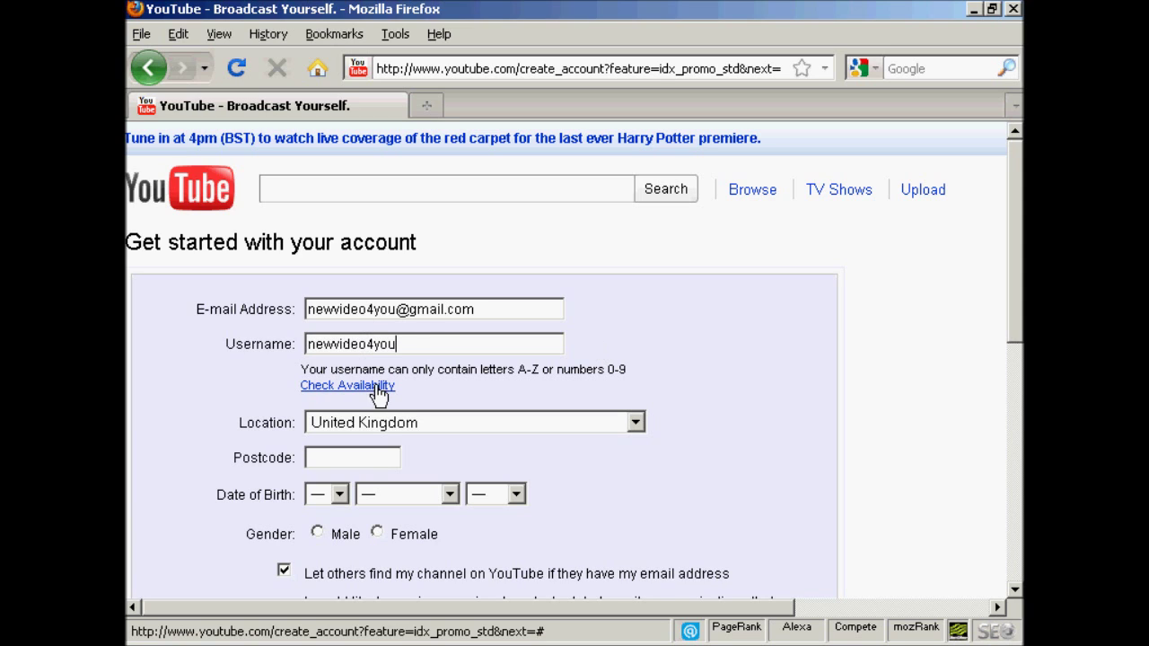
left_click(383, 385)
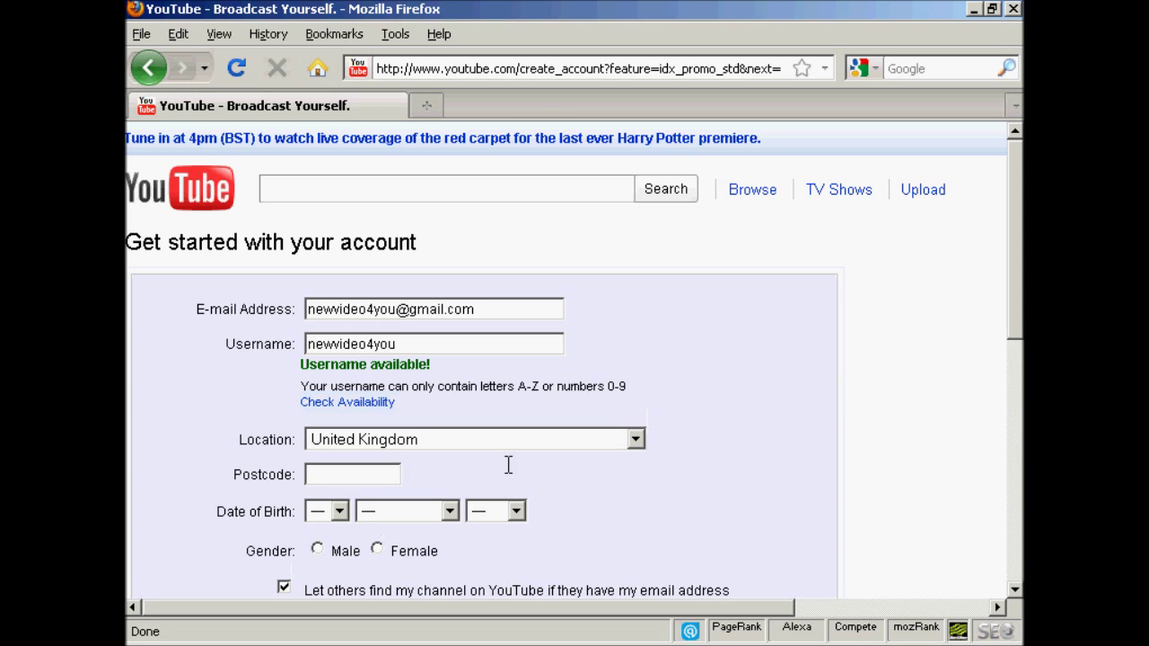
Keep United Kingdom as the location and fill in the postcode
left_click(635, 440)
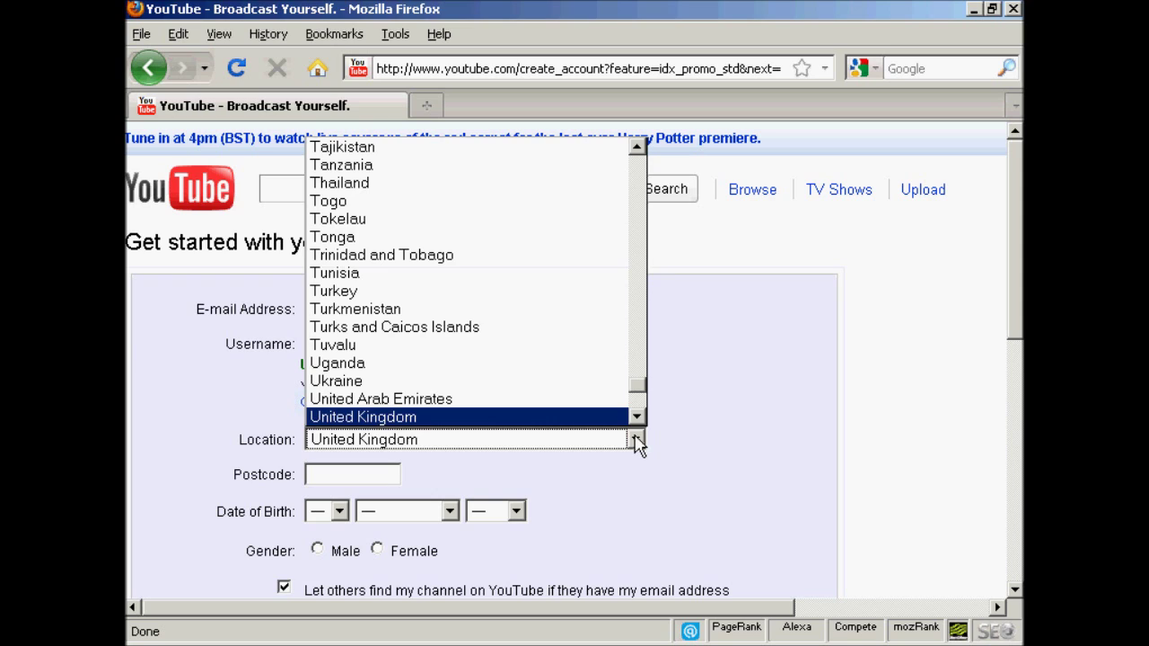
left_click(636, 439)
left_click(357, 474)
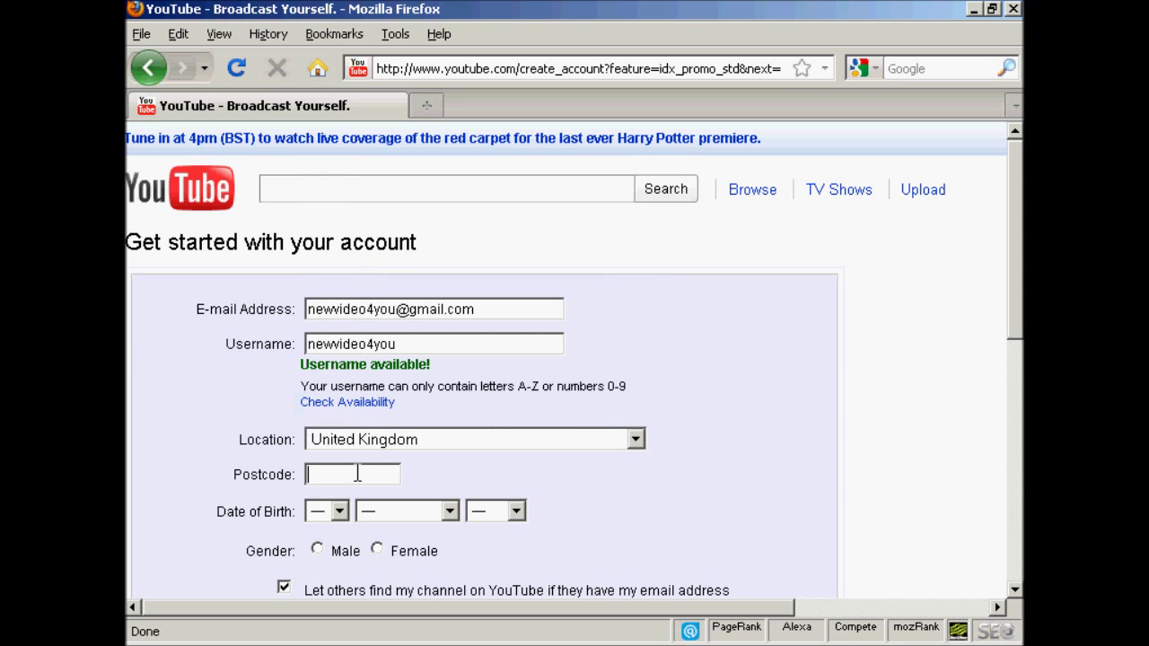
type("TD7 2KE")
Set the date of birth to 10 July 1968 and the gender to Male
left_click_drag(1019, 293, 1019, 388)
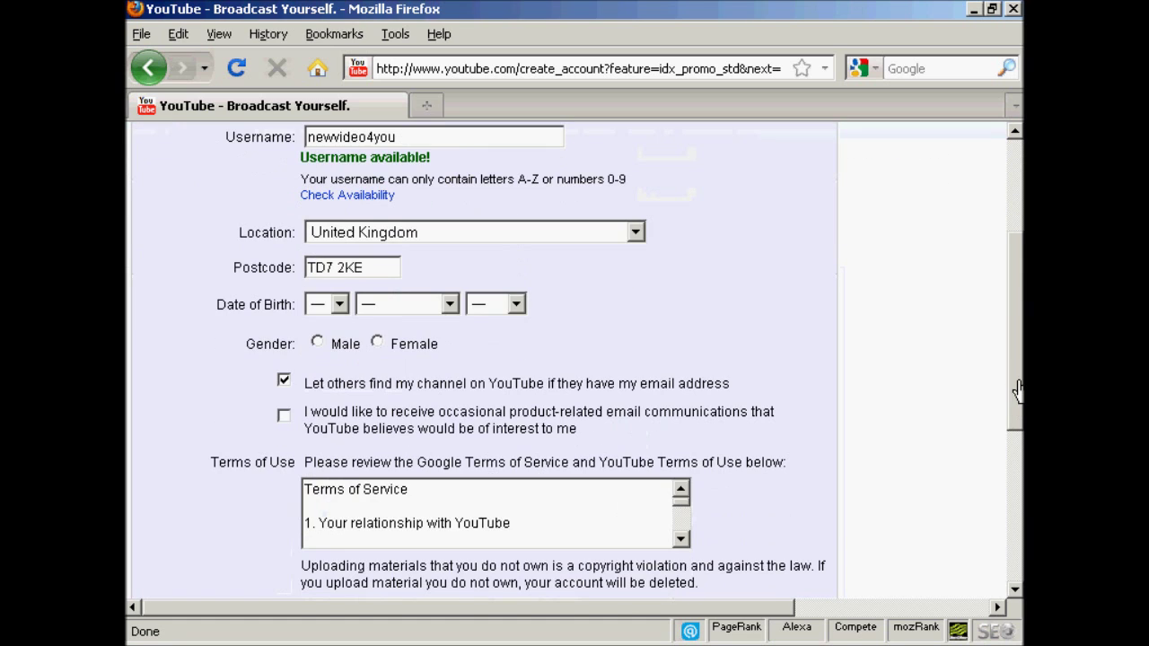
left_click(340, 305)
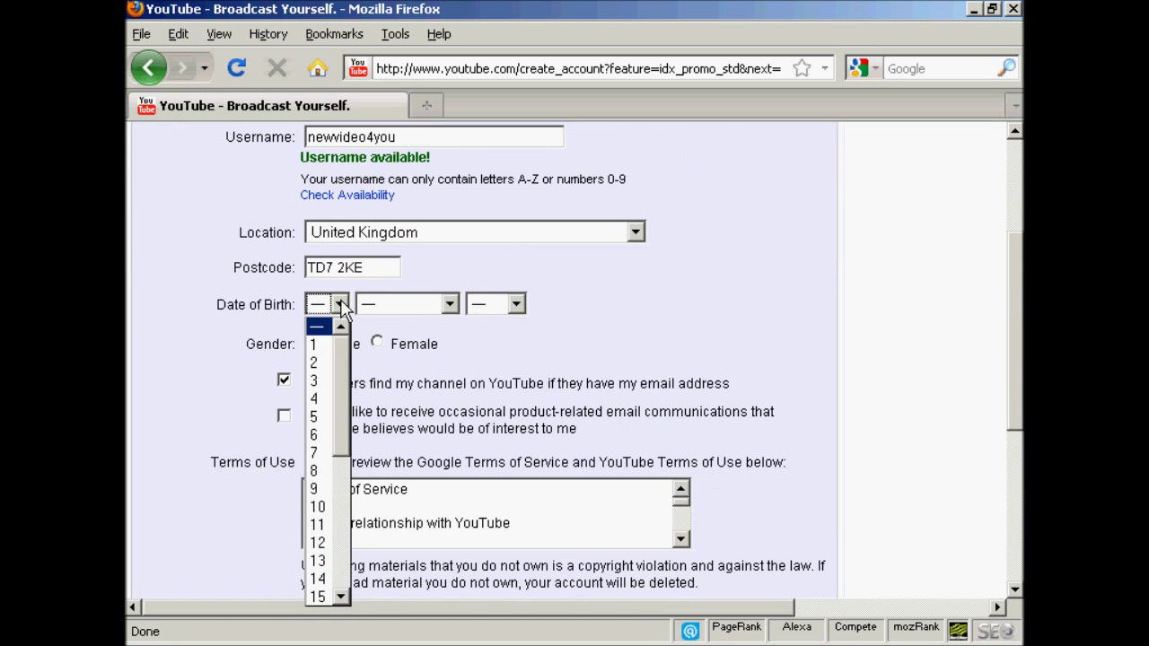
left_click(319, 506)
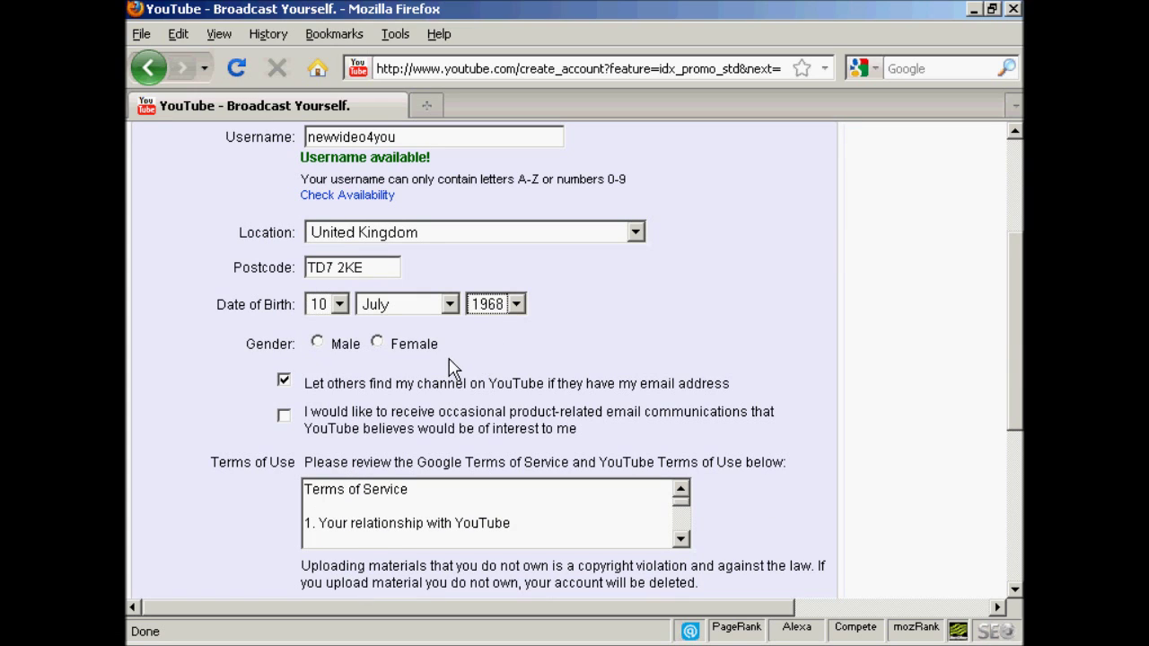
left_click(316, 343)
scroll(822, 394, "down", 3)
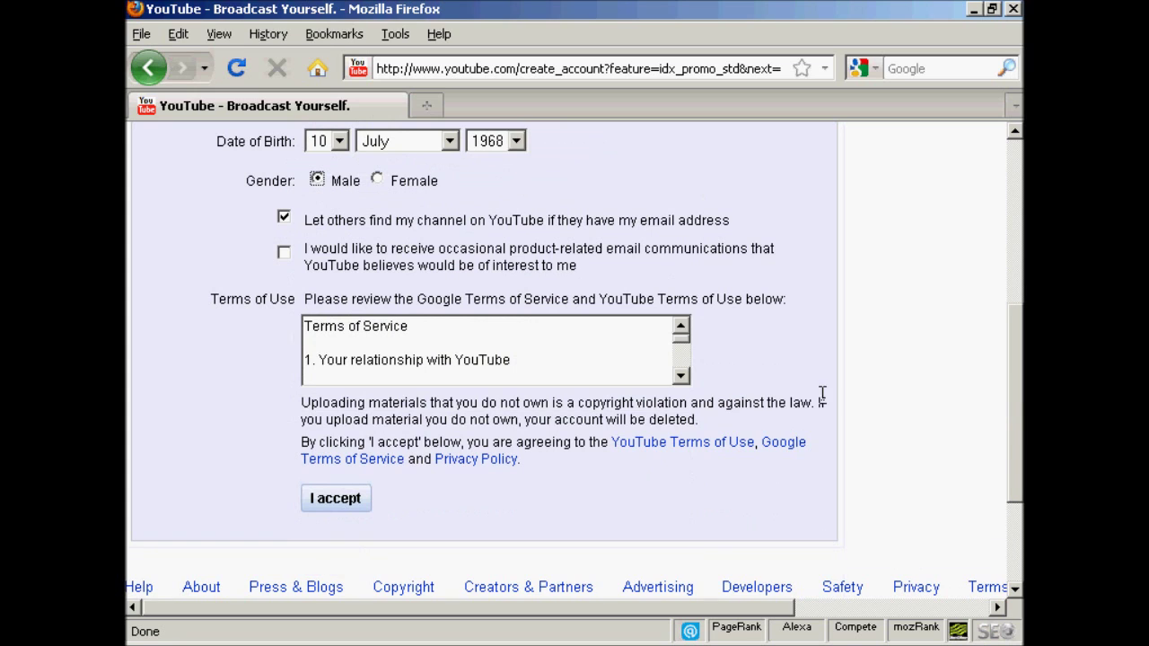
Scroll through the Terms of Service and accept them
left_click_drag(684, 341, 684, 381)
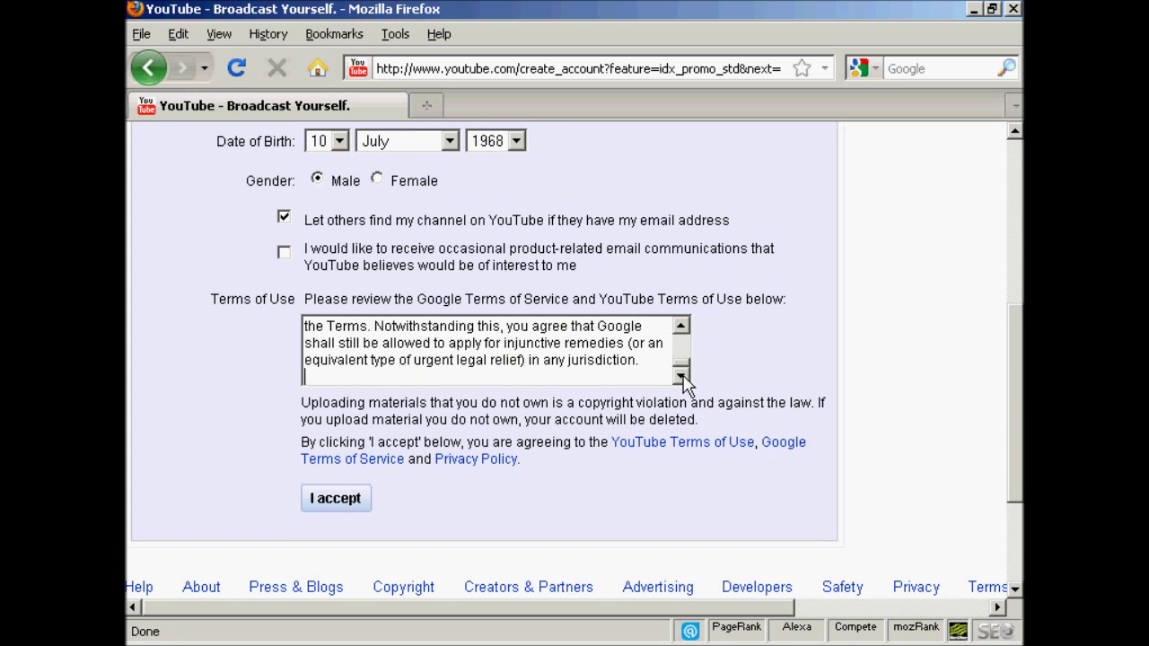
left_click(335, 501)
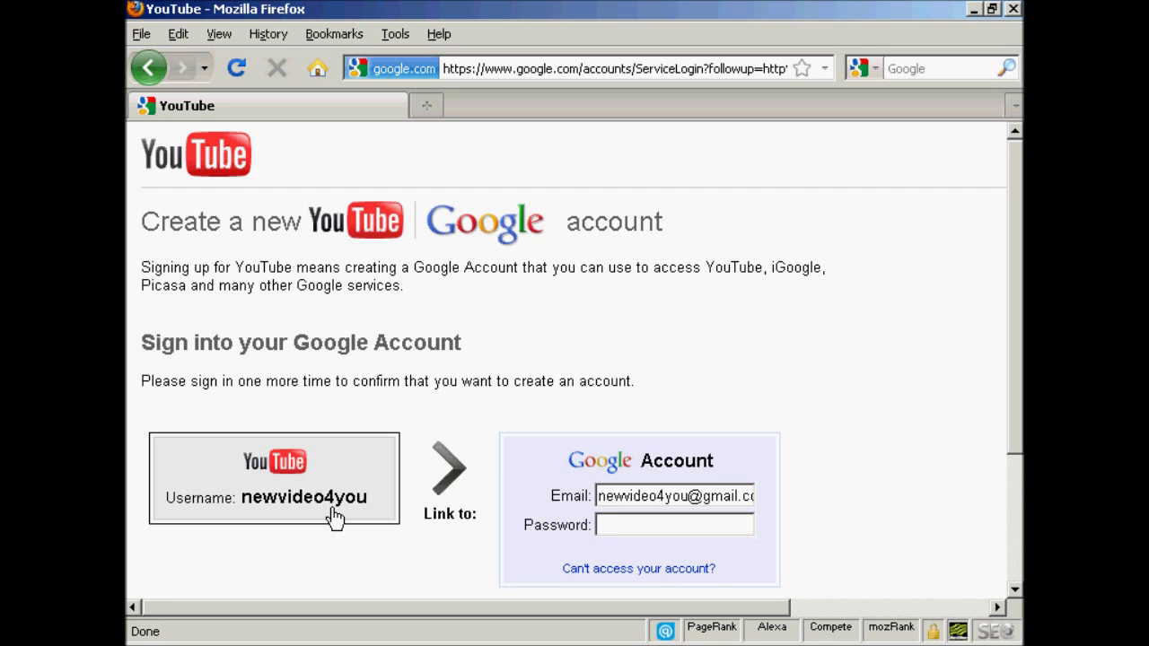
Enter the Google account password and link it to the new YouTube account
left_click(721, 525)
scroll(1008, 254, "down", 3)
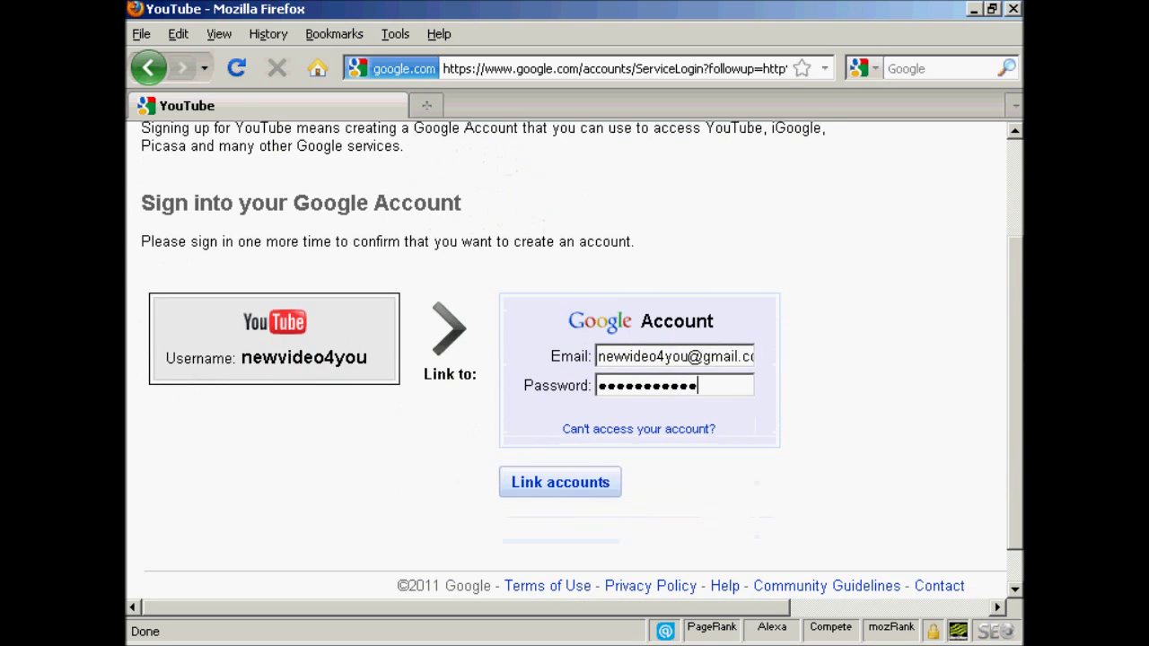
left_click(555, 485)
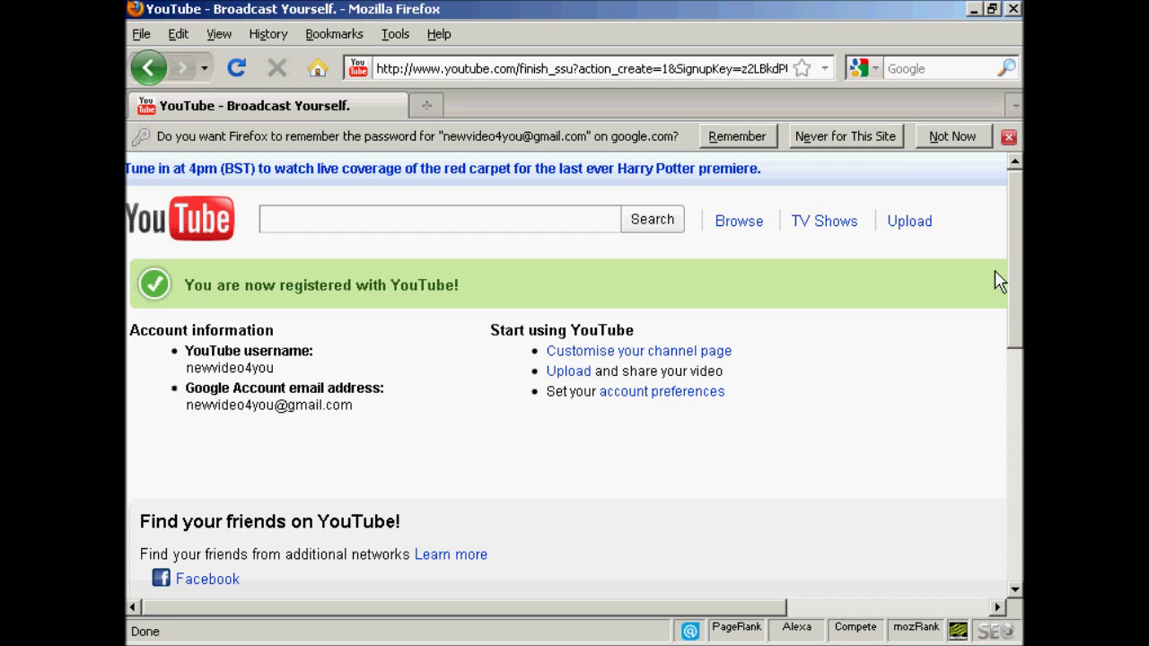
Decline Firefox's offer to save the password and go to the video Upload page
left_click(953, 140)
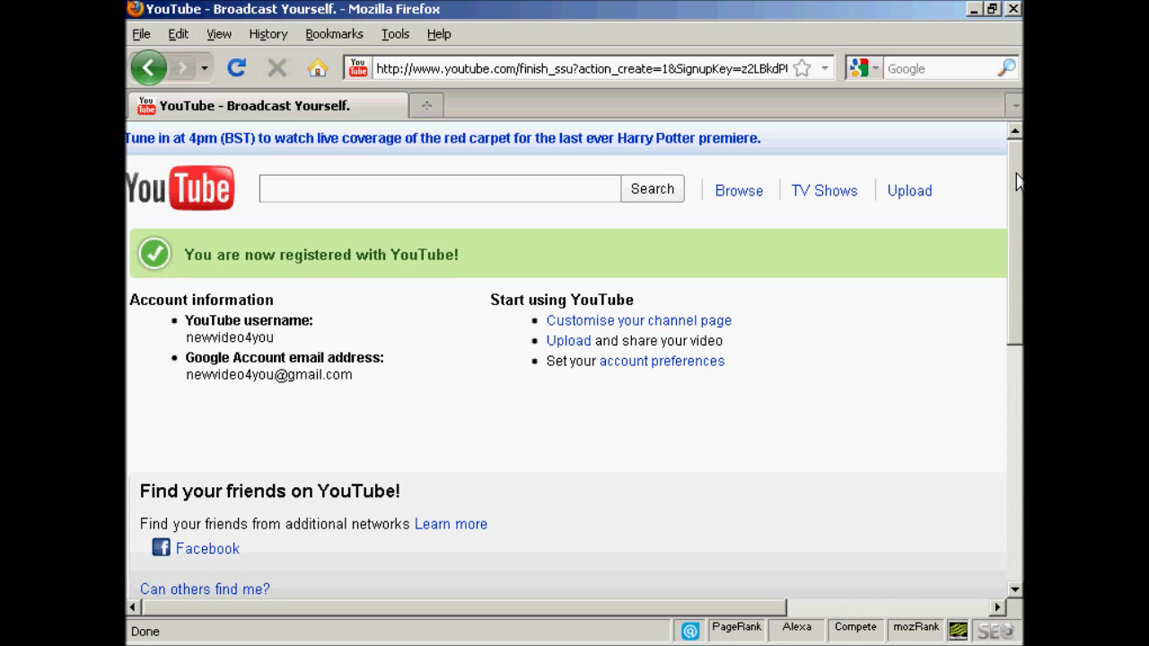
left_click_drag(1018, 184, 1014, 152)
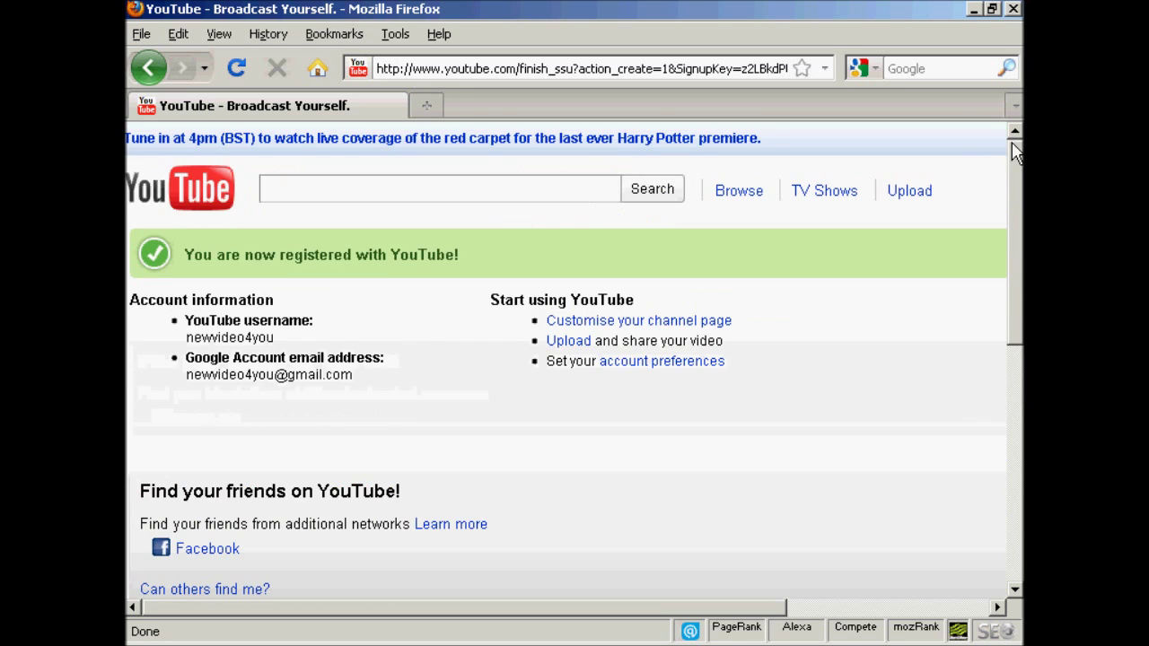
left_click(909, 196)
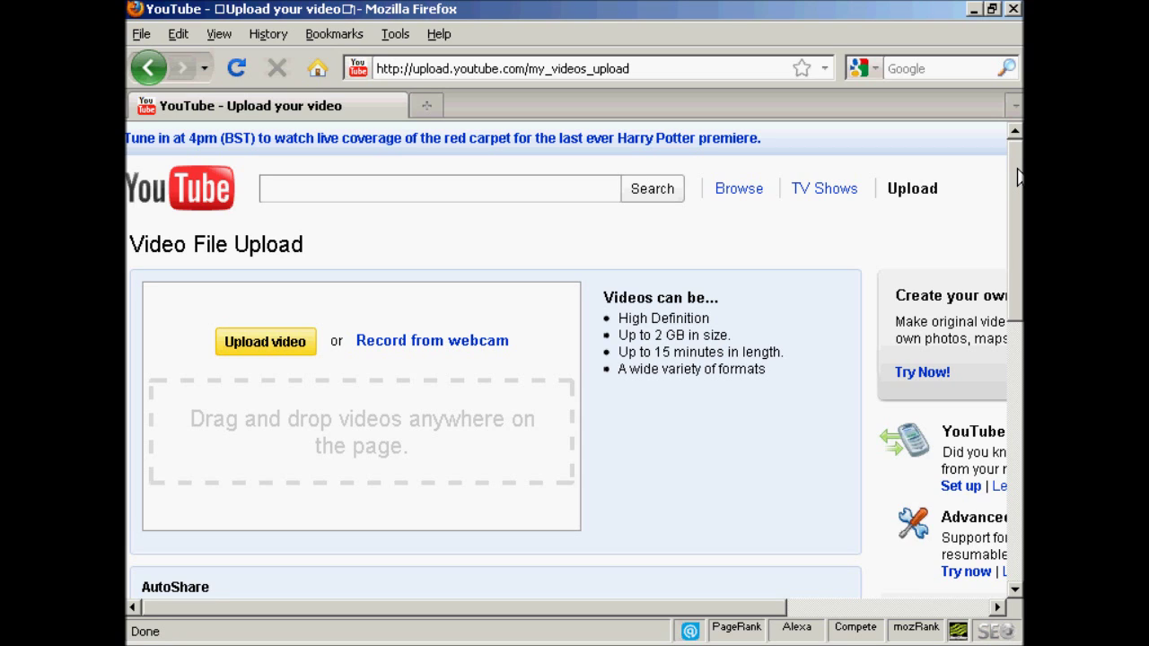
Choose YouTubeTest01.avi in the file dialog and start its upload
left_click(281, 348)
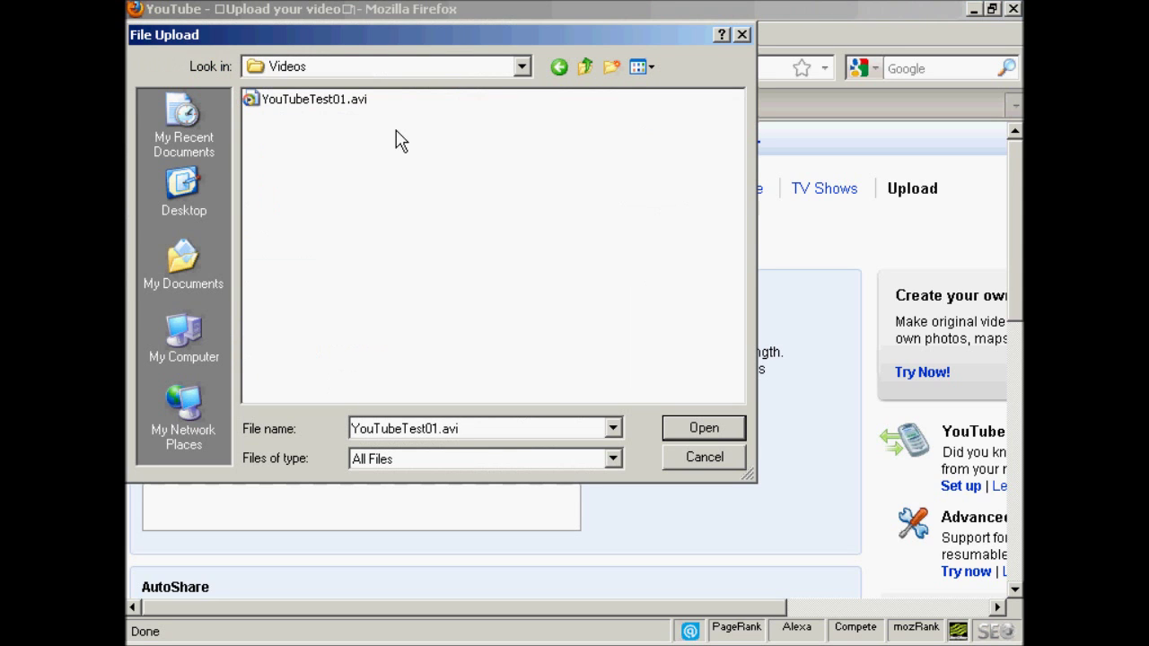
left_click(338, 106)
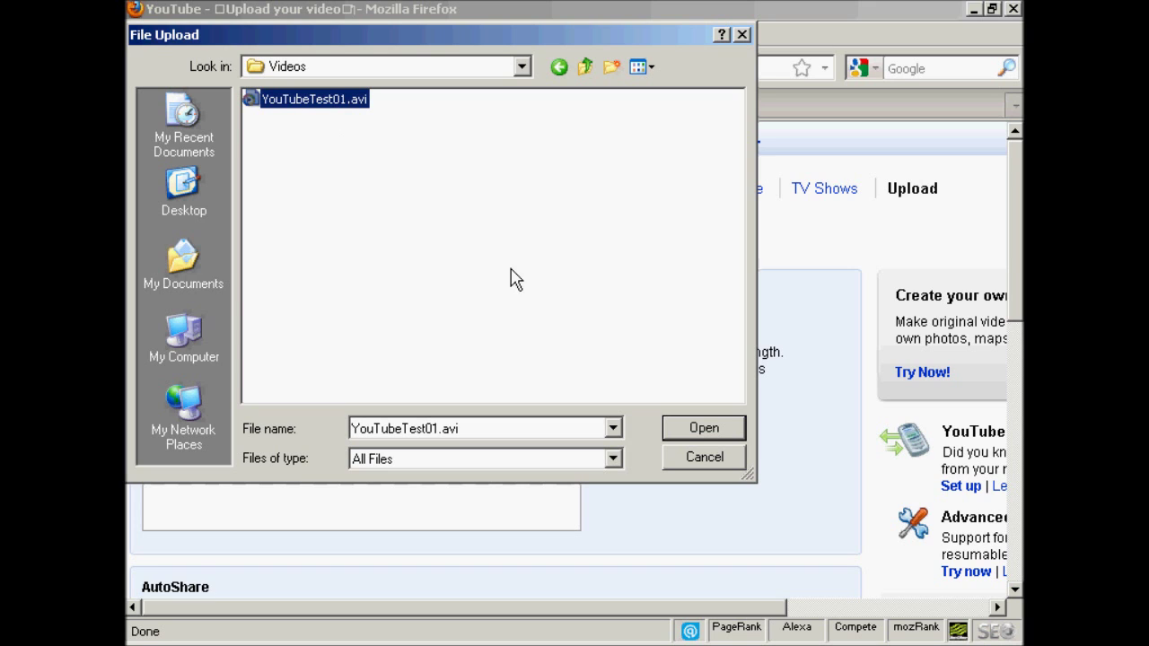
left_click(701, 437)
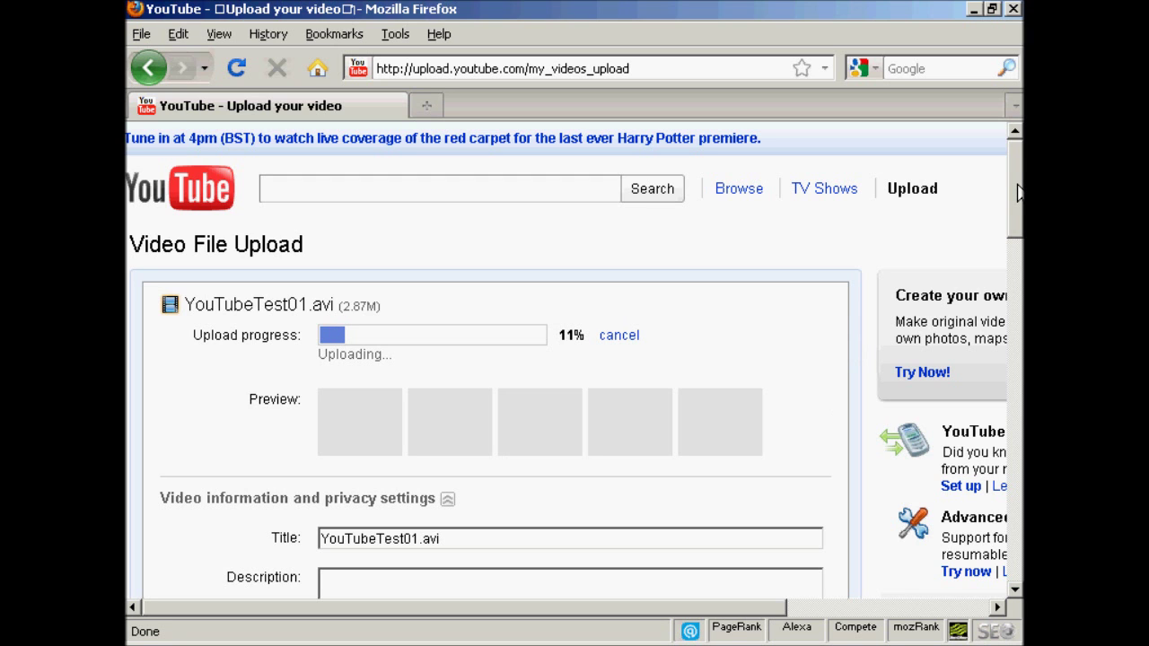
left_click_drag(1018, 183, 1018, 239)
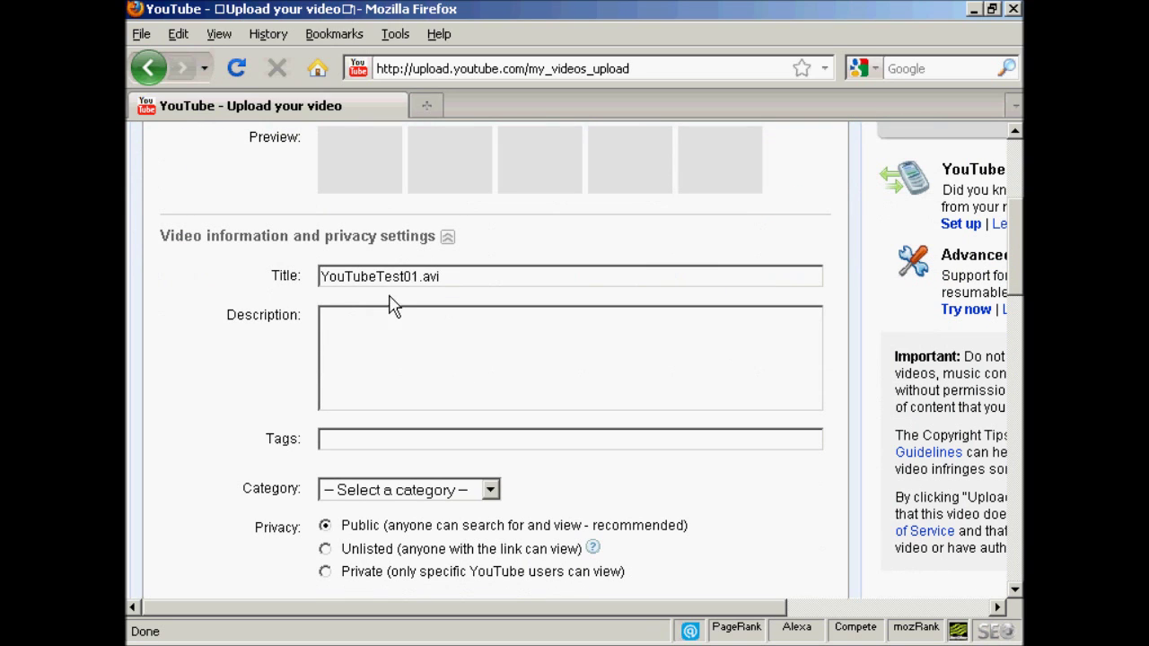
left_click(440, 277)
left_click_drag(433, 276, 289, 280)
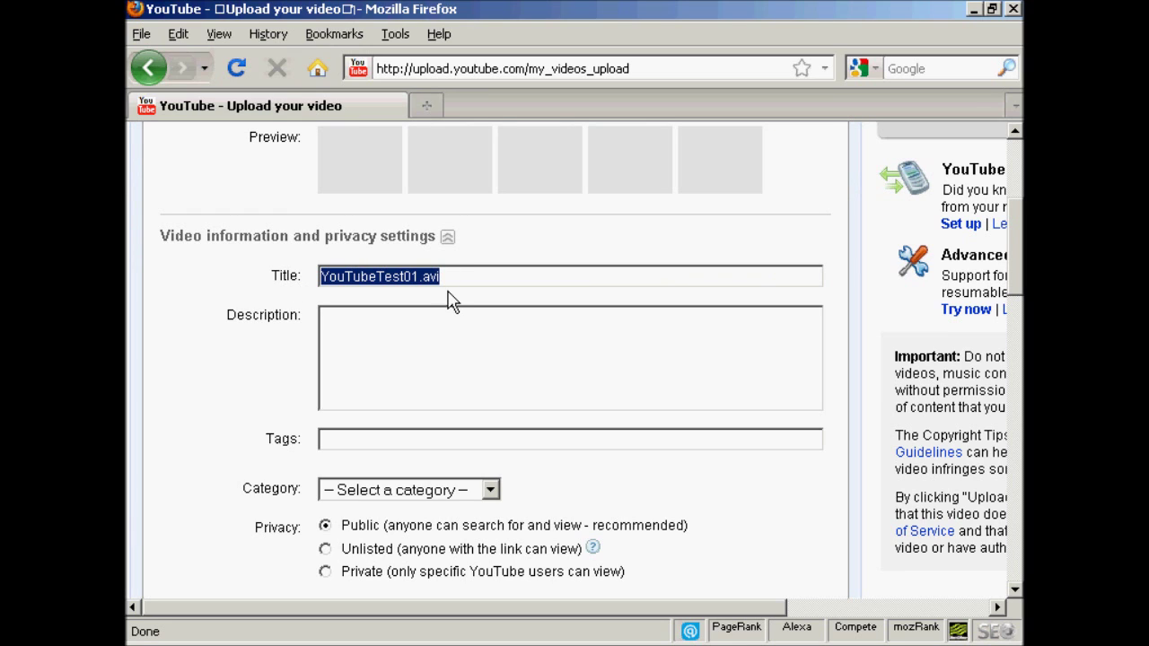
type("Y")
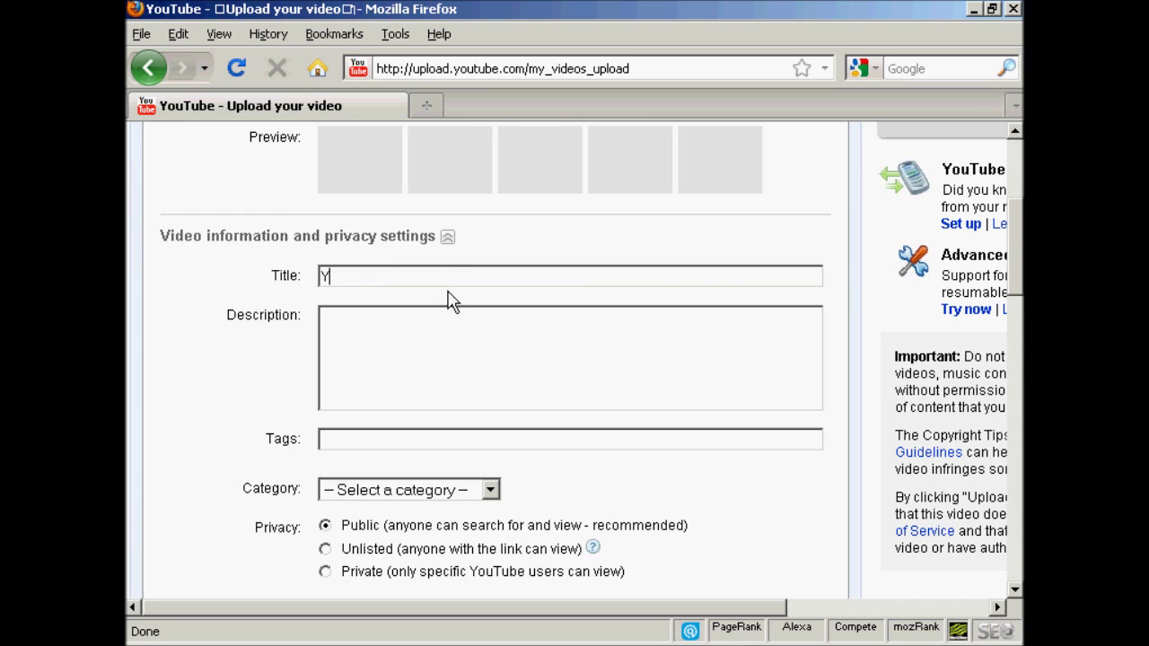
type("ouTubeTest")
key("Left")
key("Left")
key("Left")
key("Left")
key("Left")
key("Right")
left_click(321, 319)
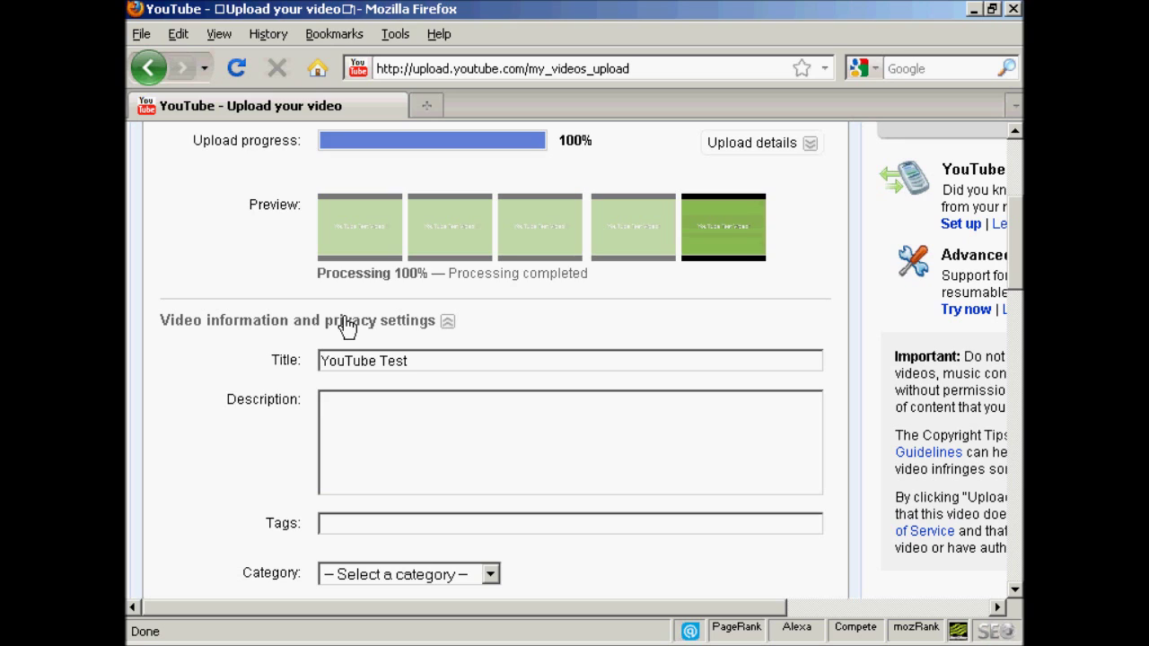
type("http://www.anothercompany.co.uk")
Add the paragraph explaining the test upload on a new line below the web address
key("Return")
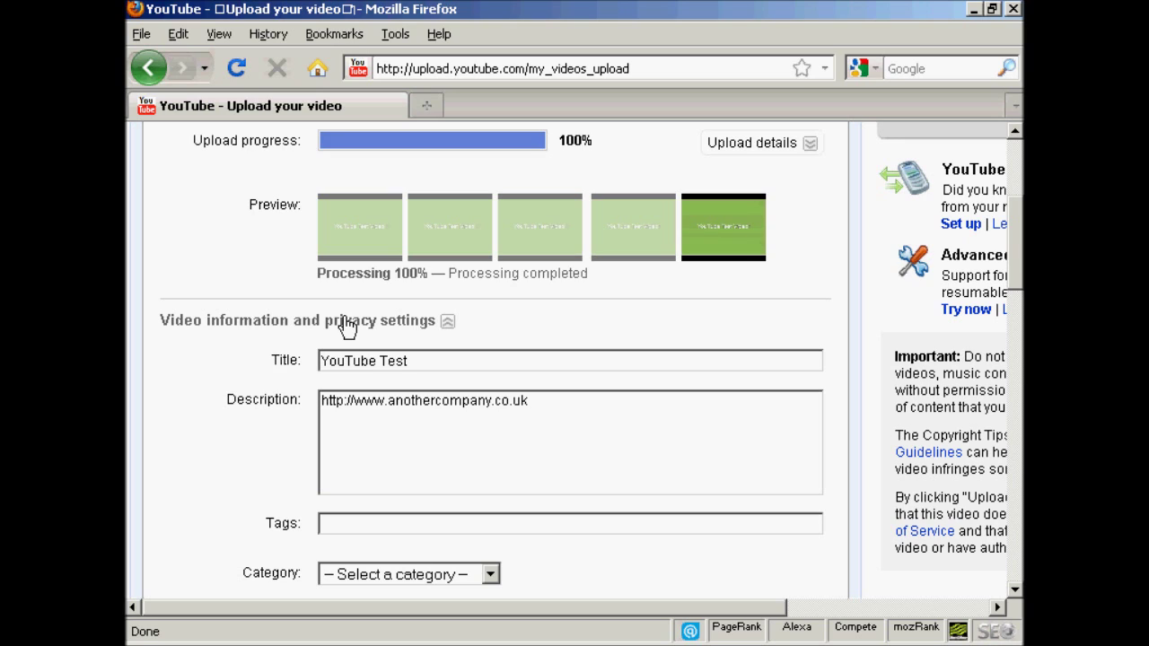
type("This is a test video to demonstrate how to upload a video to YouTube.  If this was a real video, I'd put a concise description in here, and make sure it was laden with relevant keywords.")
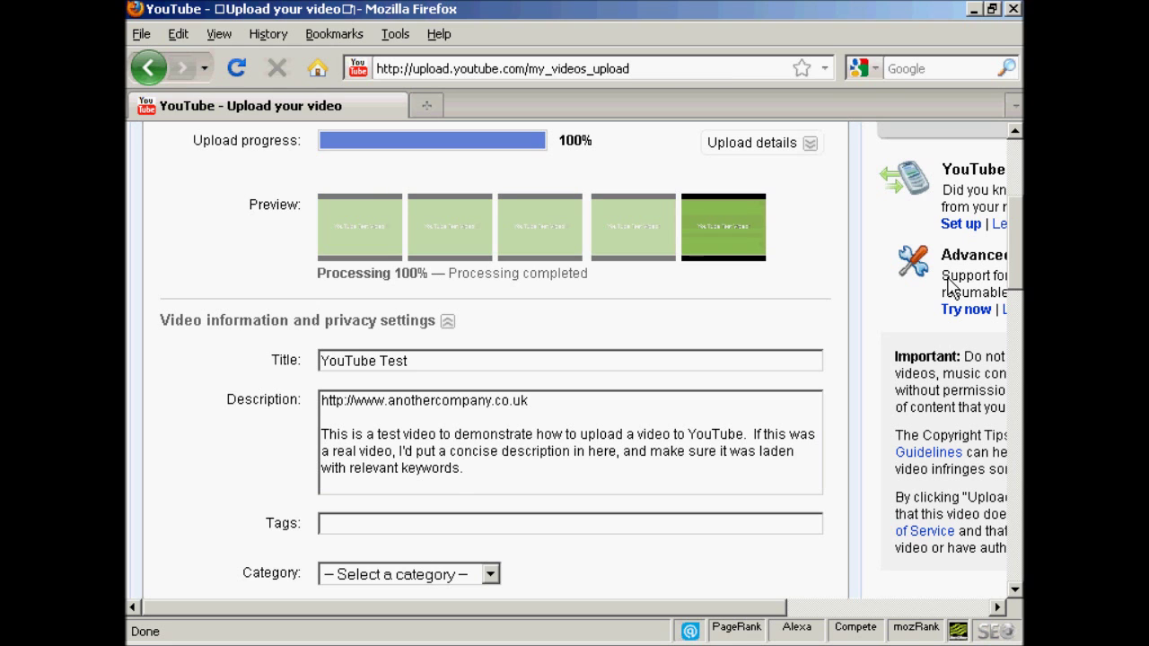
left_click_drag(1016, 241, 1019, 267)
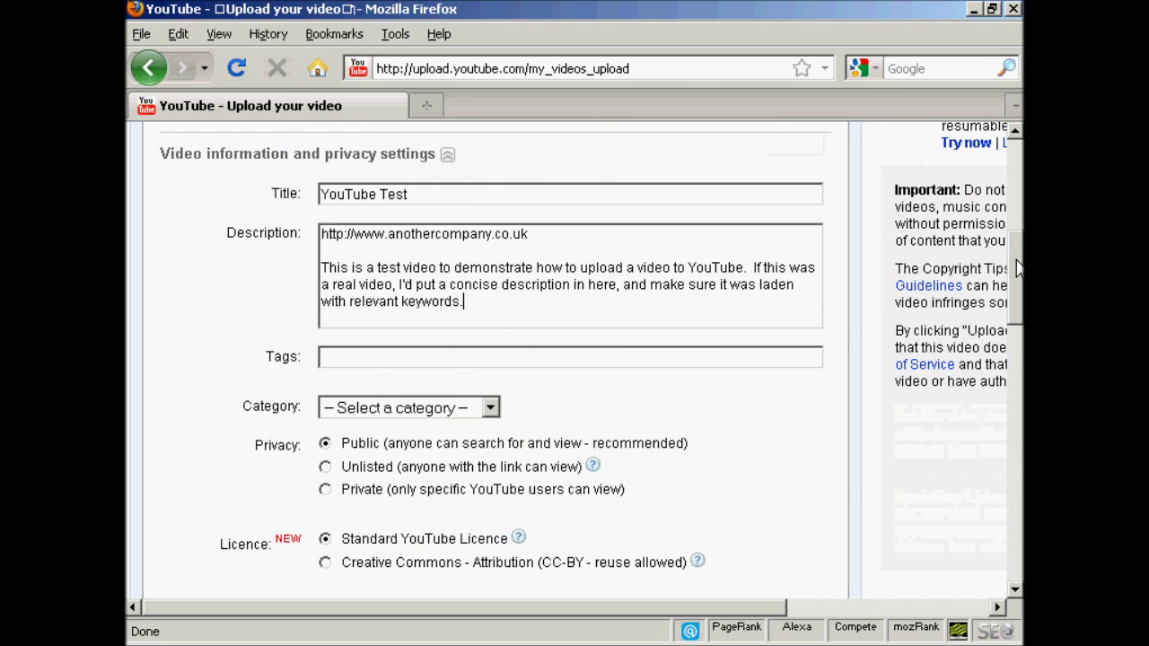
scroll(1019, 269, "down", 1)
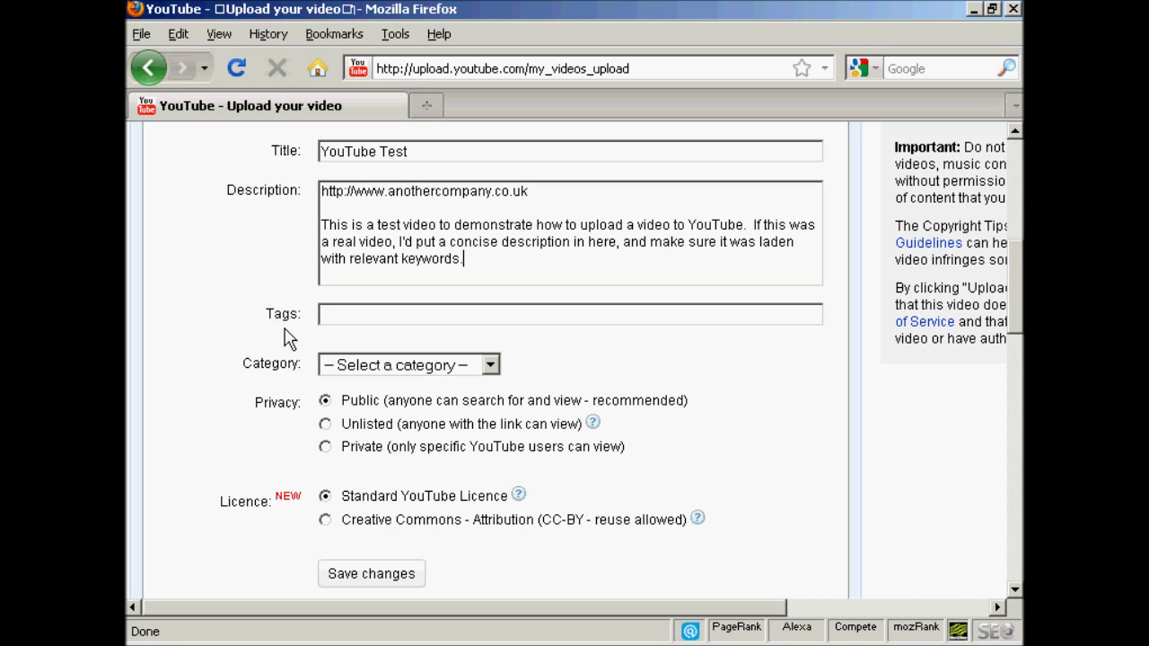
left_click(357, 318)
Tag the video 'test, video, demonstration', set category Film & Animation, and save the details
type("test,video,demonstration,")
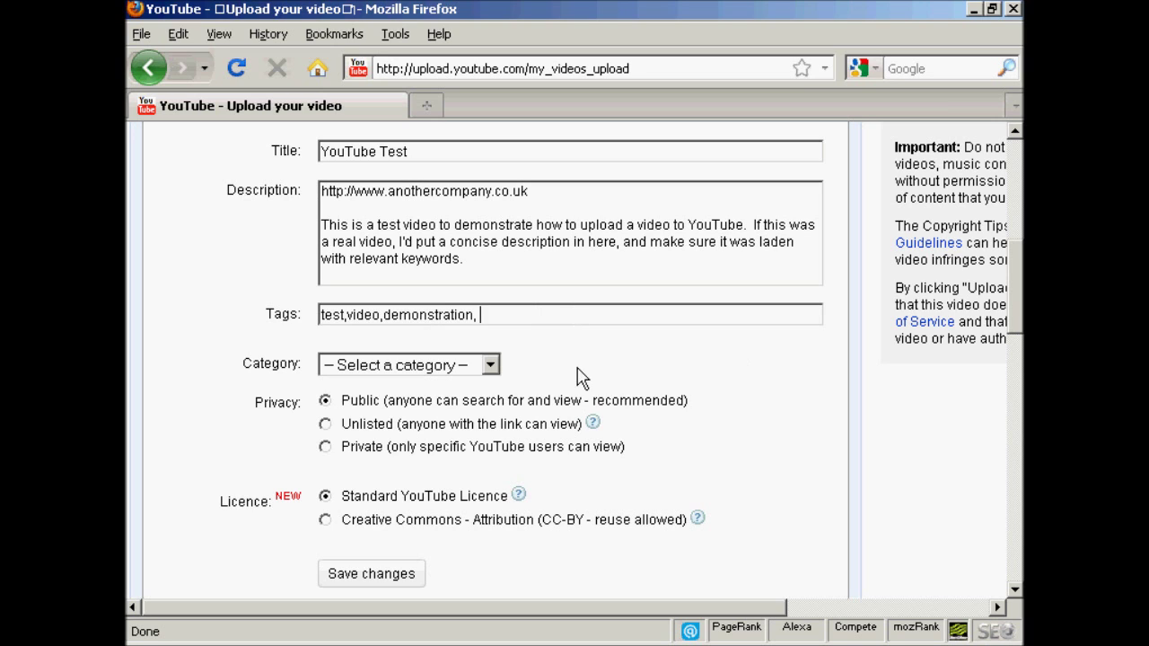
left_click(492, 368)
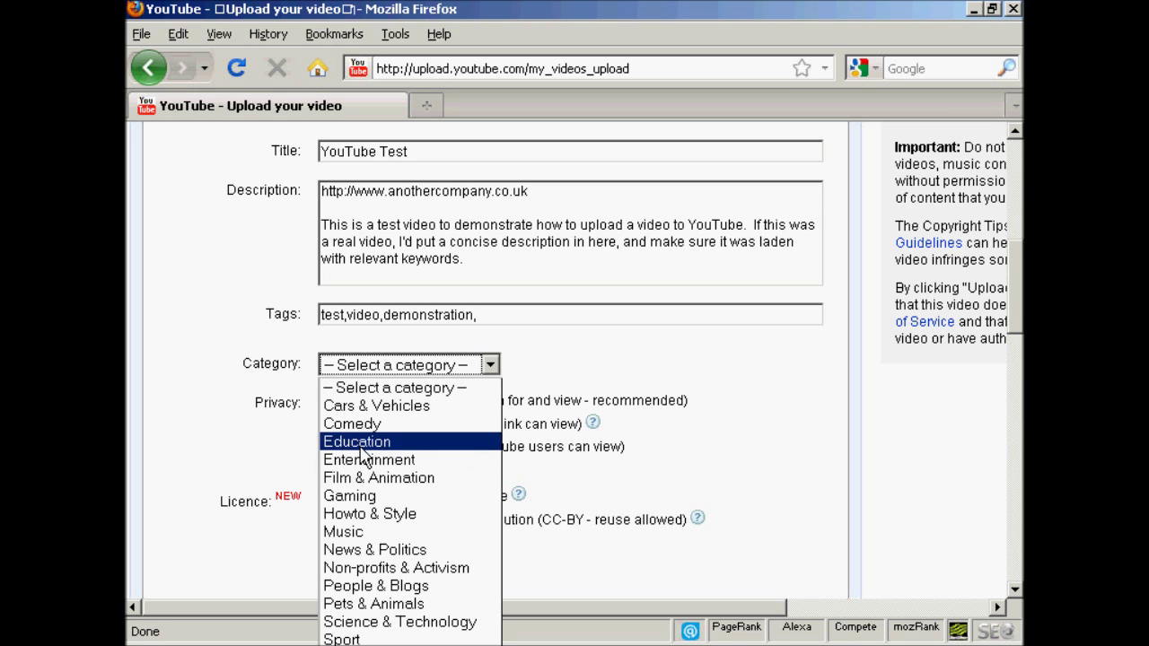
left_click(418, 479)
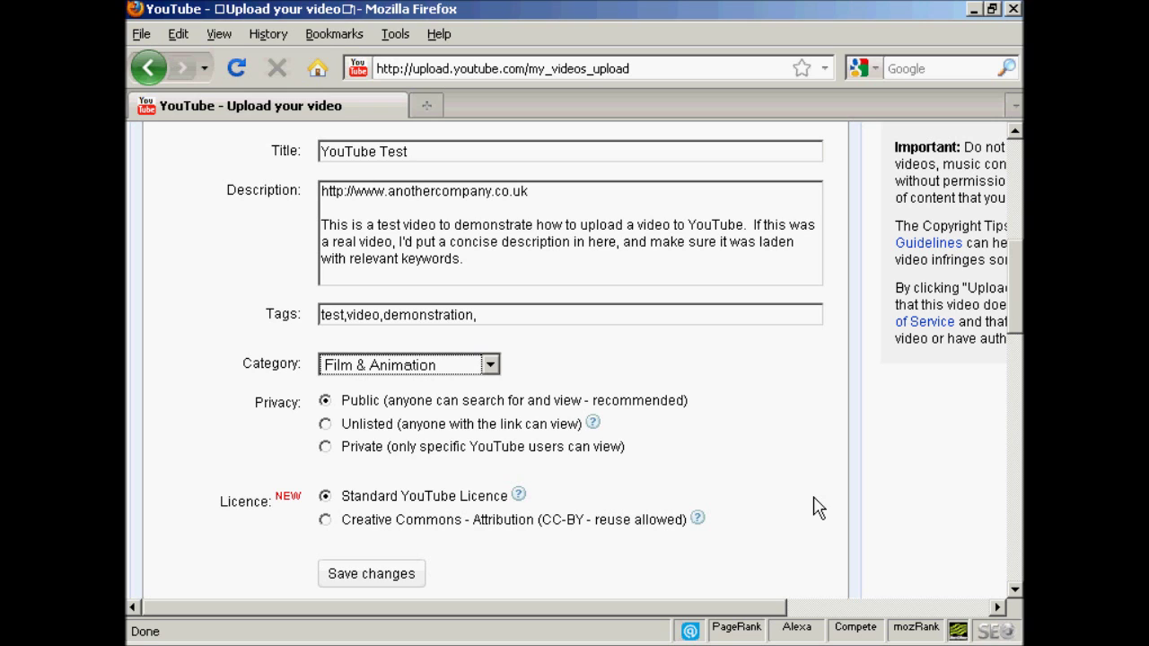
left_click(385, 575)
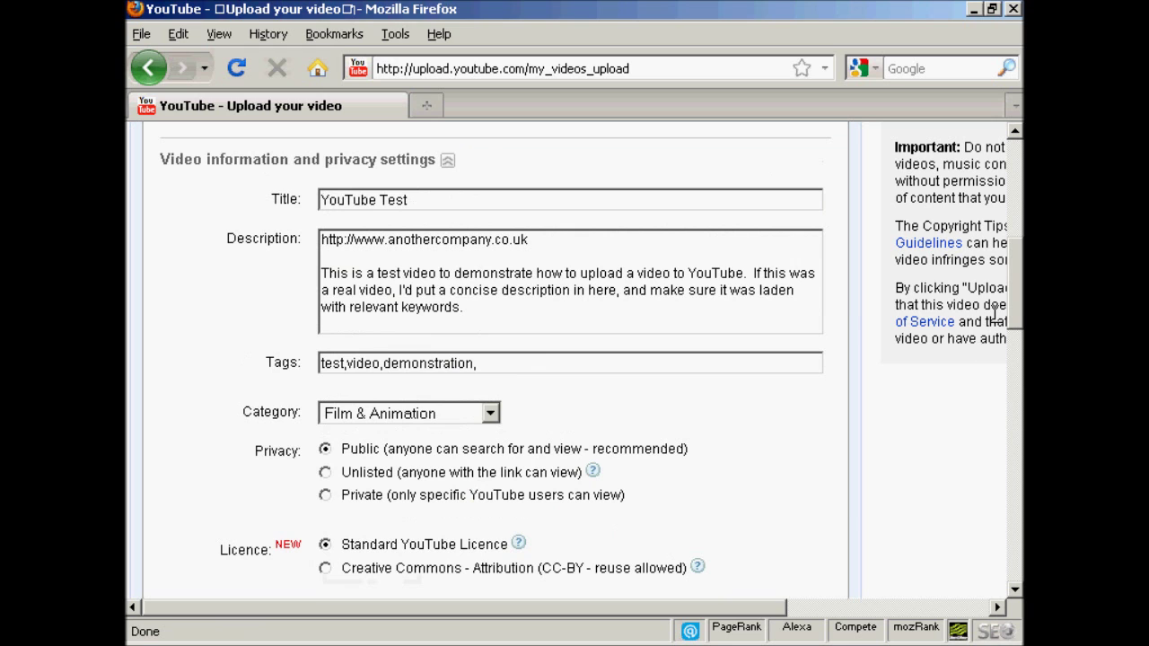
Open the YouTube Test video's public watch page from the confirmation banner
left_click_drag(1018, 319, 1017, 229)
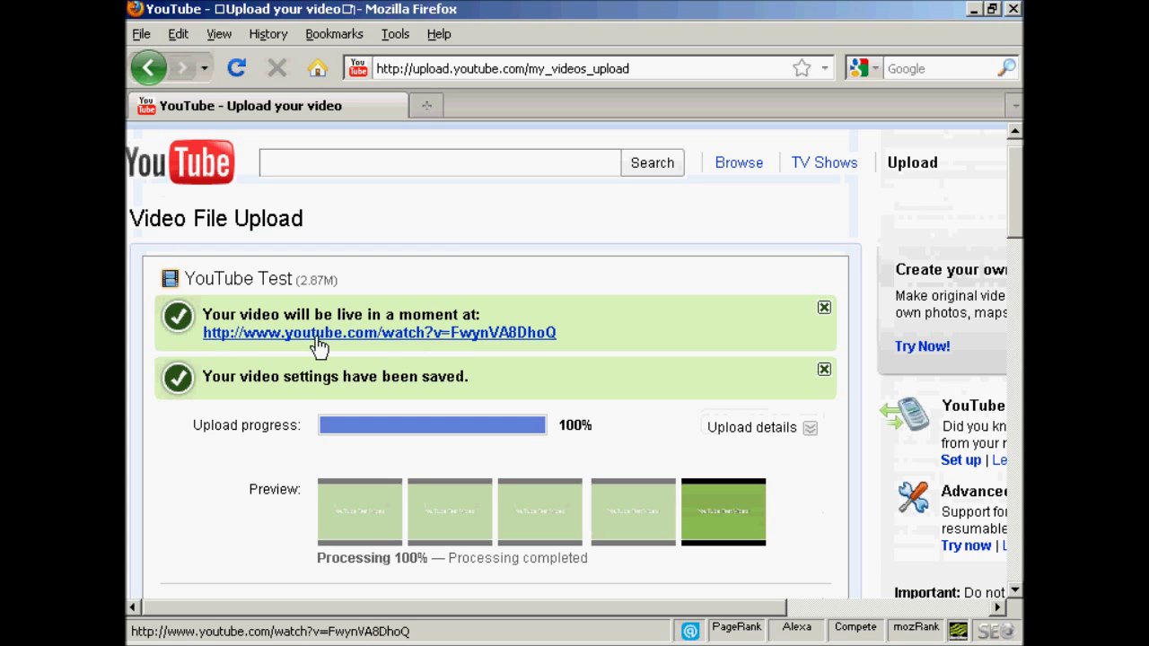
left_click(526, 341)
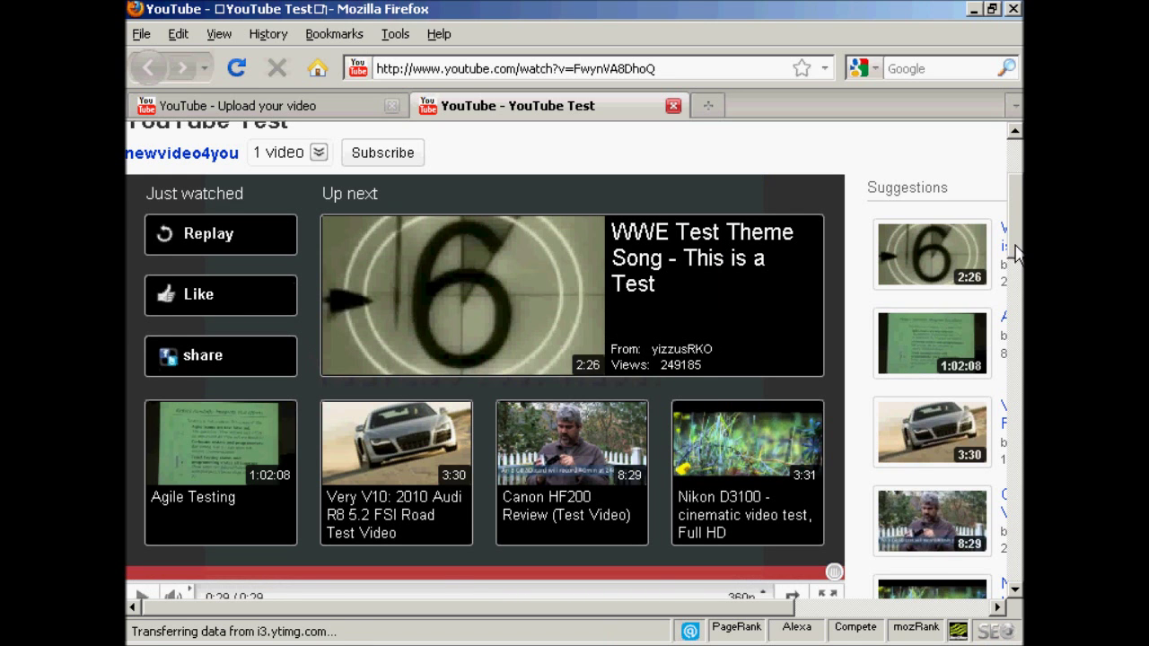
scroll(1018, 254, "down", 8)
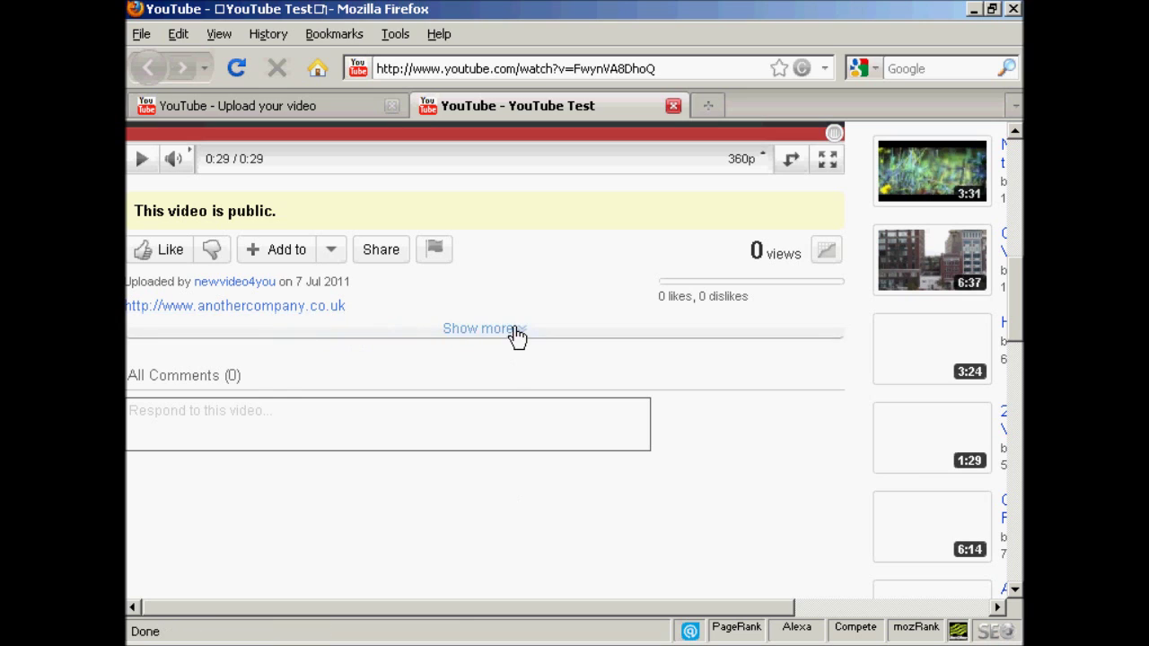
Review the video's details, then display its youtu.be/FwynVA8DhoQ share link and embed code
left_click(517, 335)
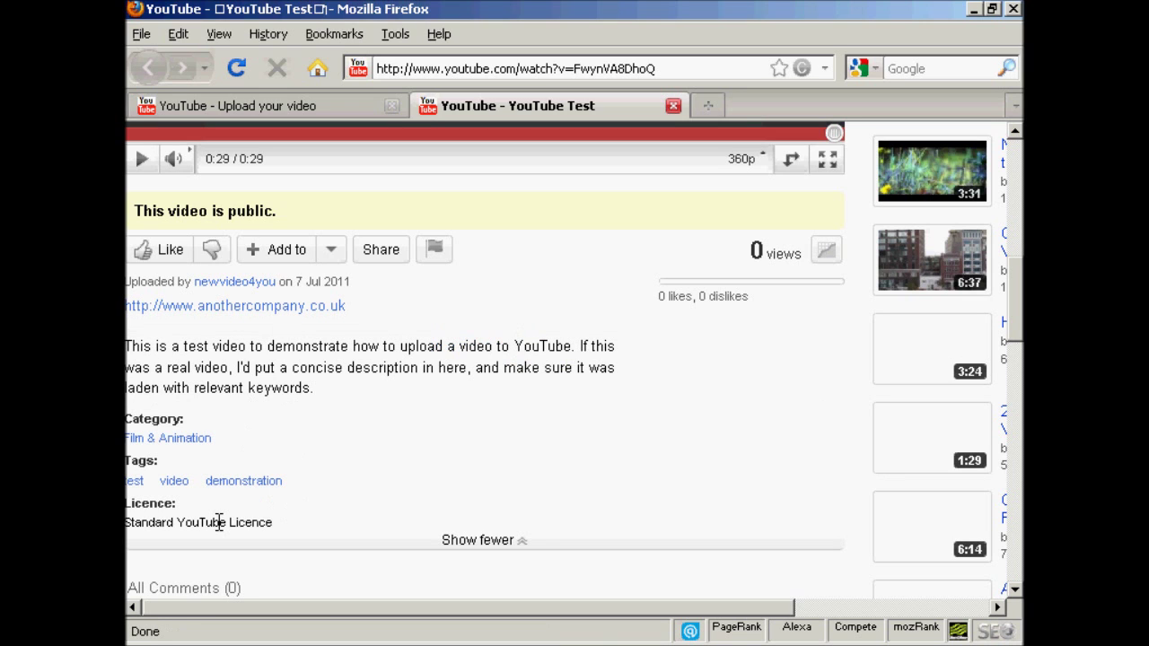
left_click(525, 544)
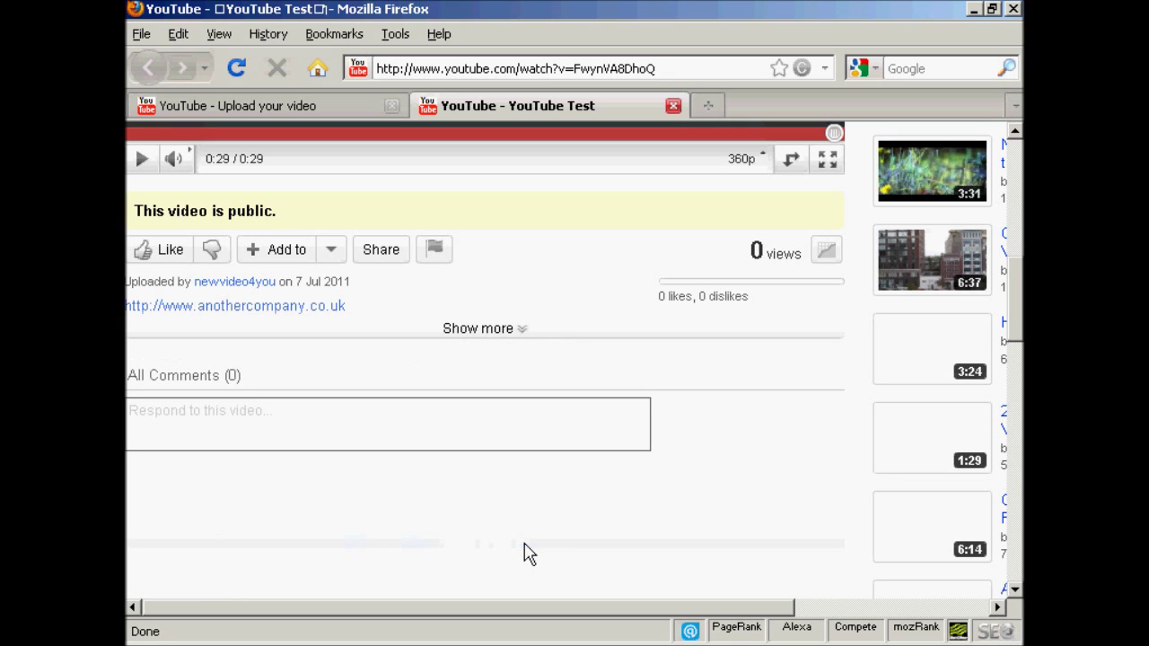
left_click(381, 254)
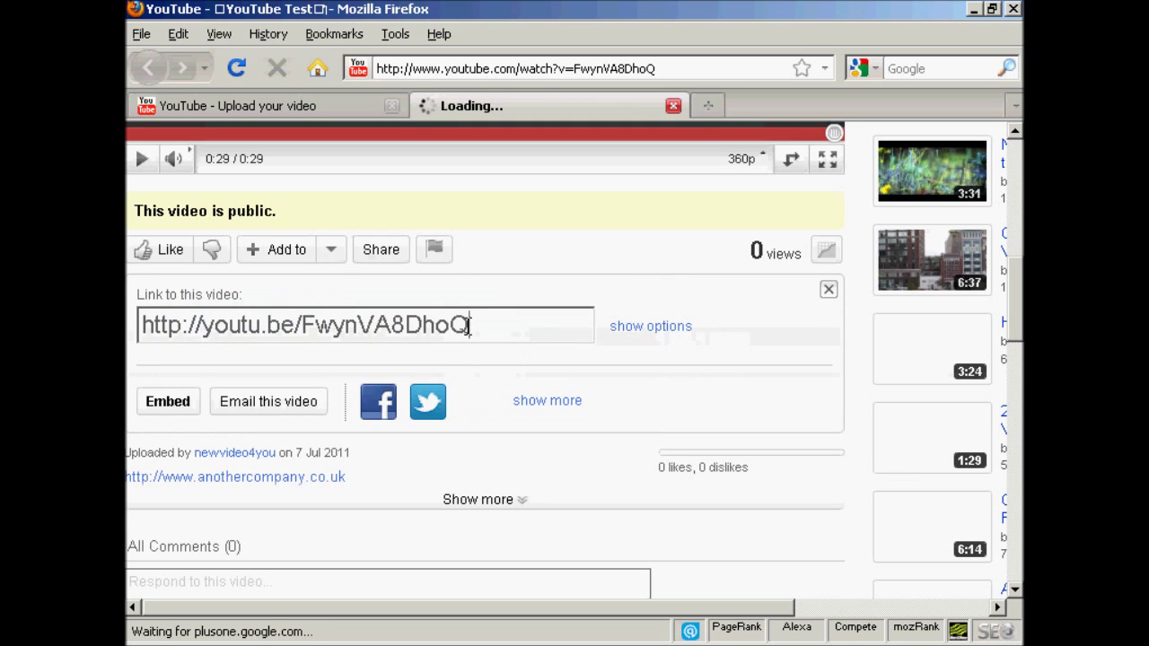
left_click(166, 405)
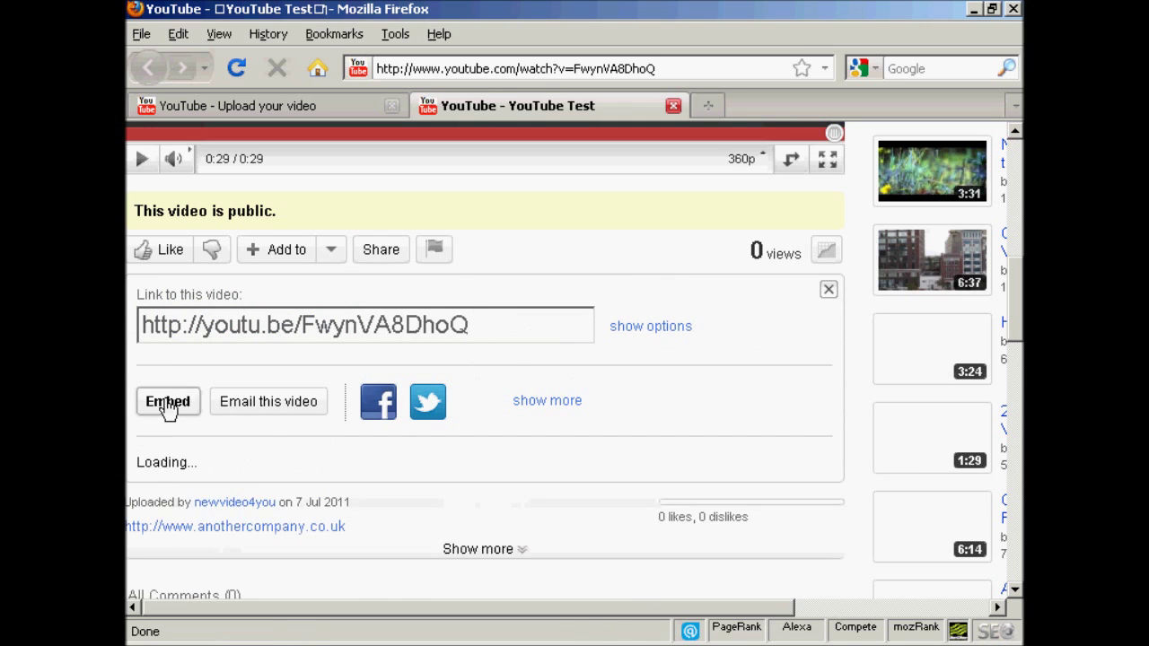